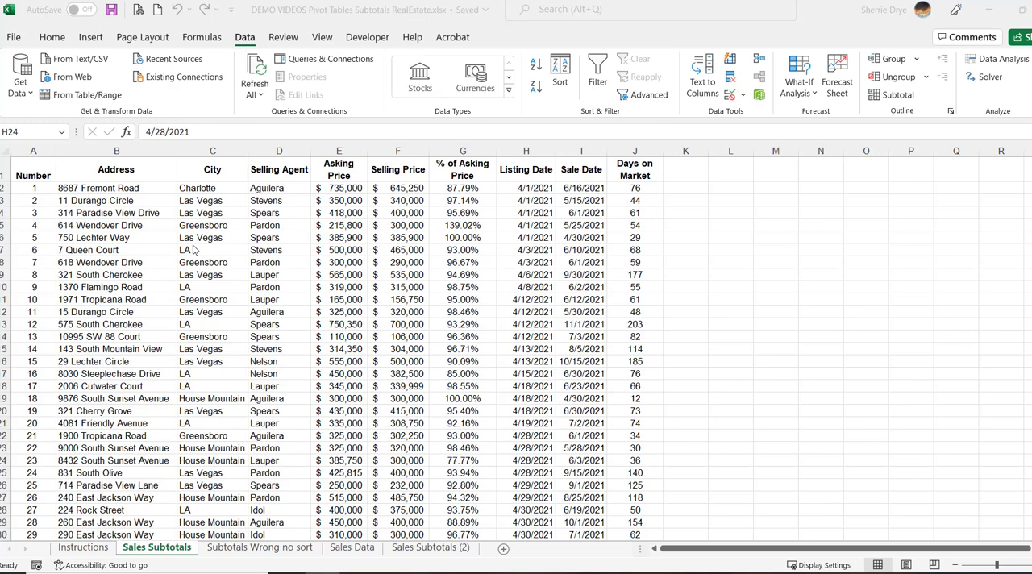
Select the sales table A1:J82 with its headers and set City, A to Z, as the first sort key
click(45, 175)
click(46, 175)
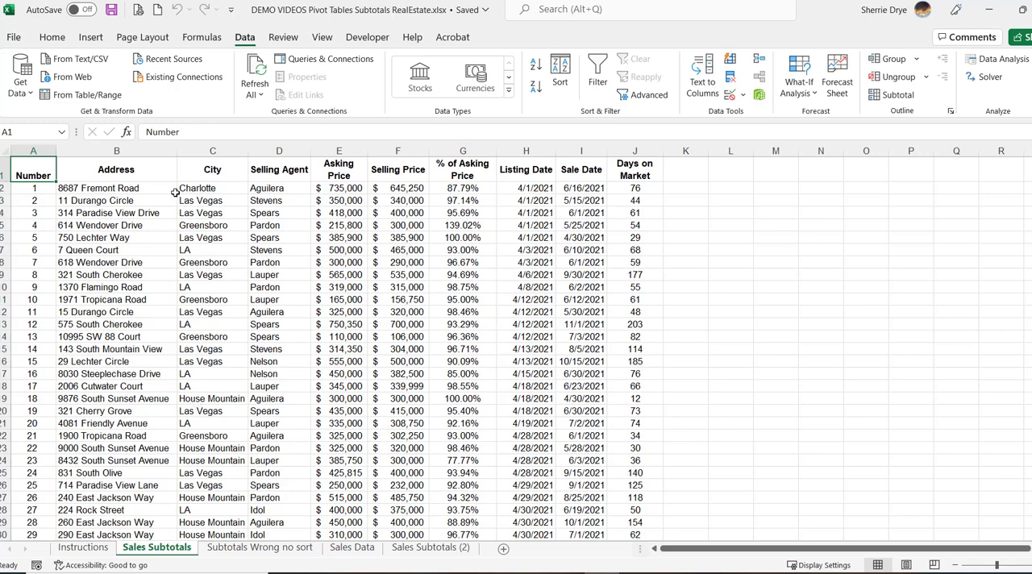
drag(34, 175, 617, 555)
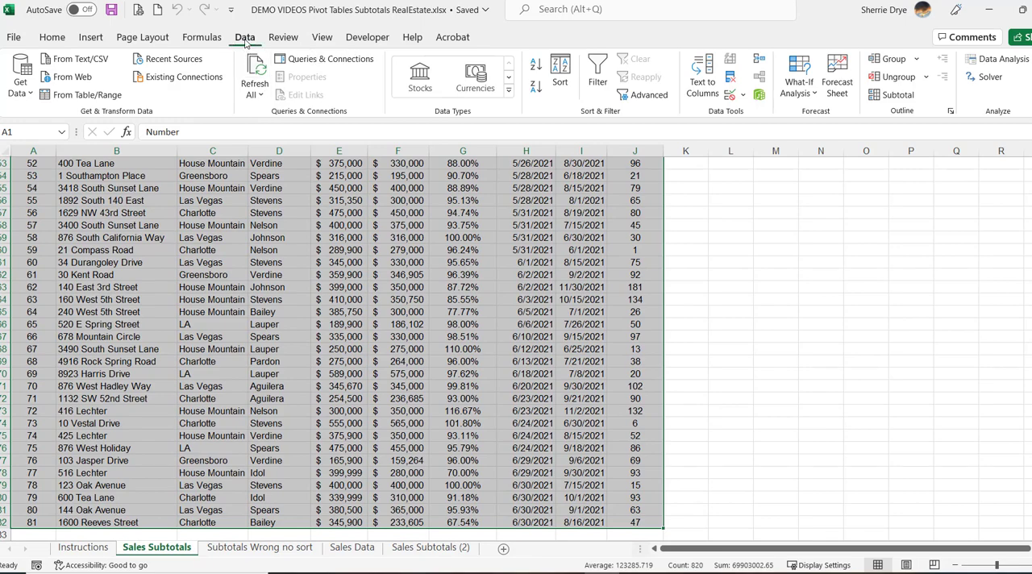
click(561, 79)
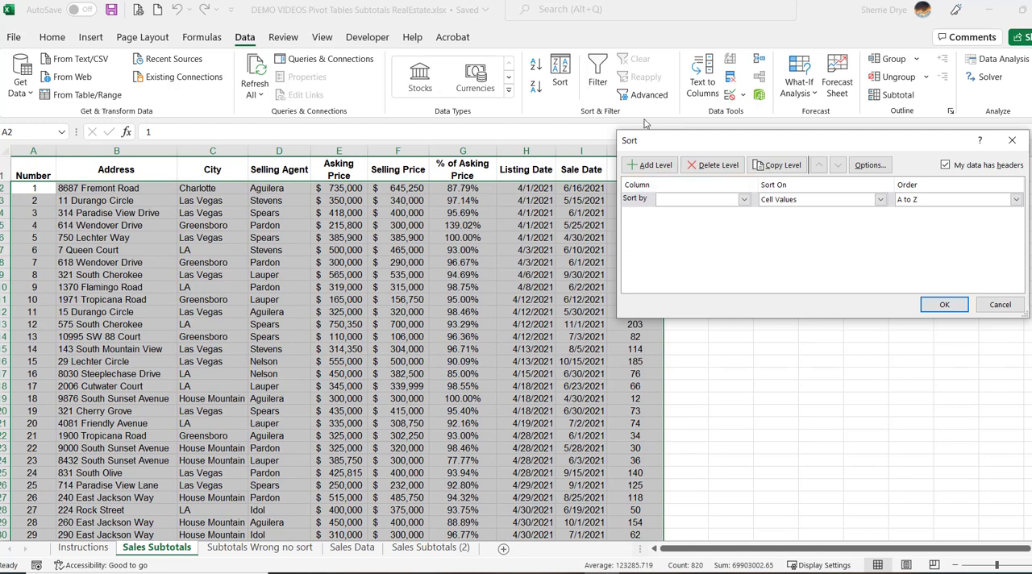
click(1000, 305)
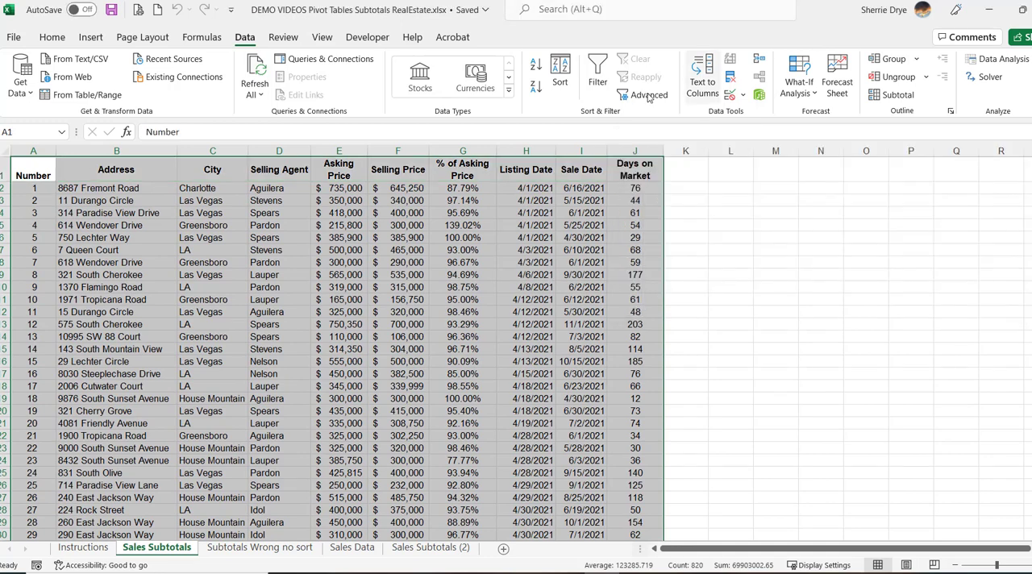
click(563, 81)
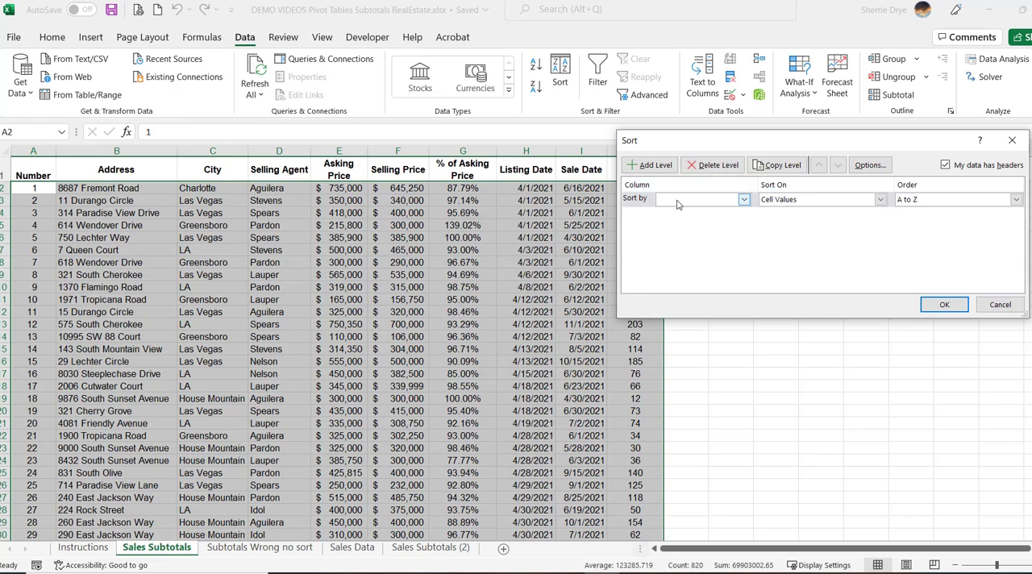
click(744, 200)
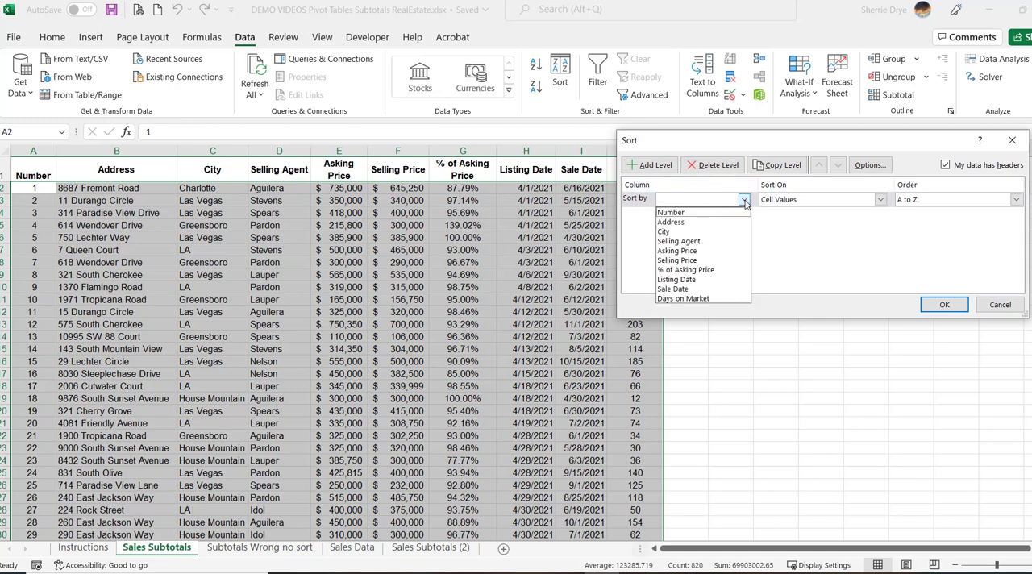
click(741, 232)
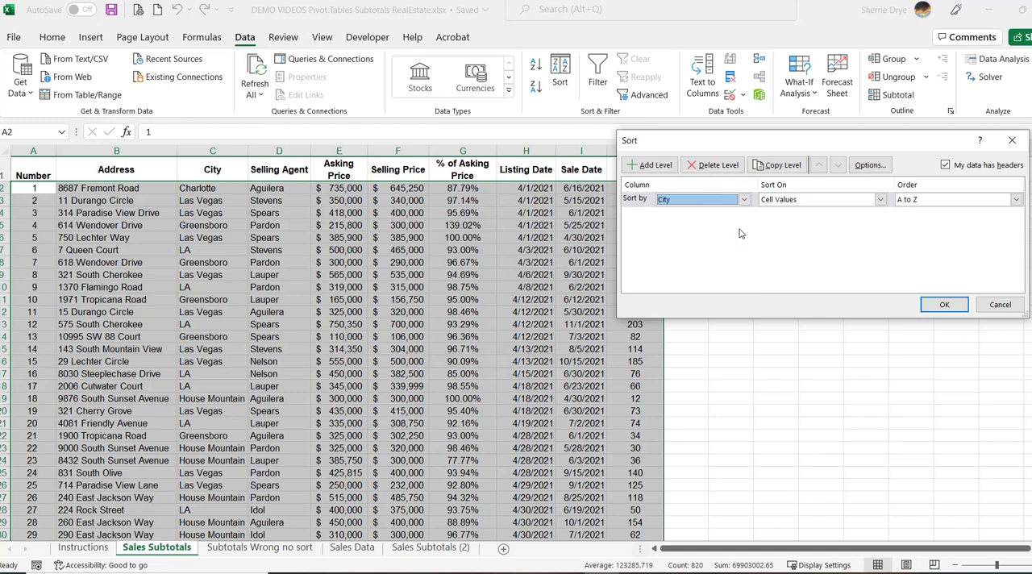
Add Selling Agent, A to Z, as the second sort level and apply the sort
click(657, 166)
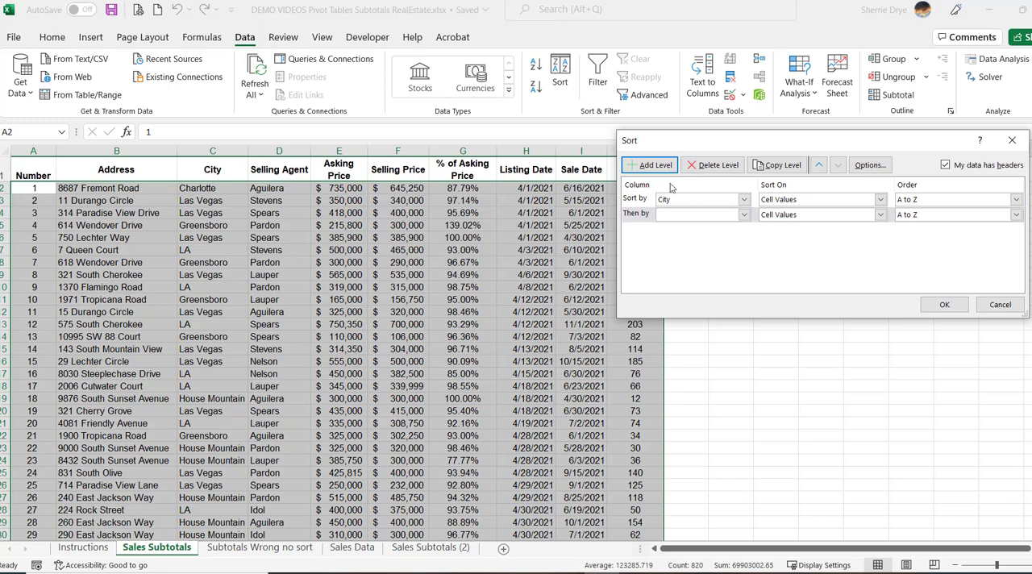
click(710, 213)
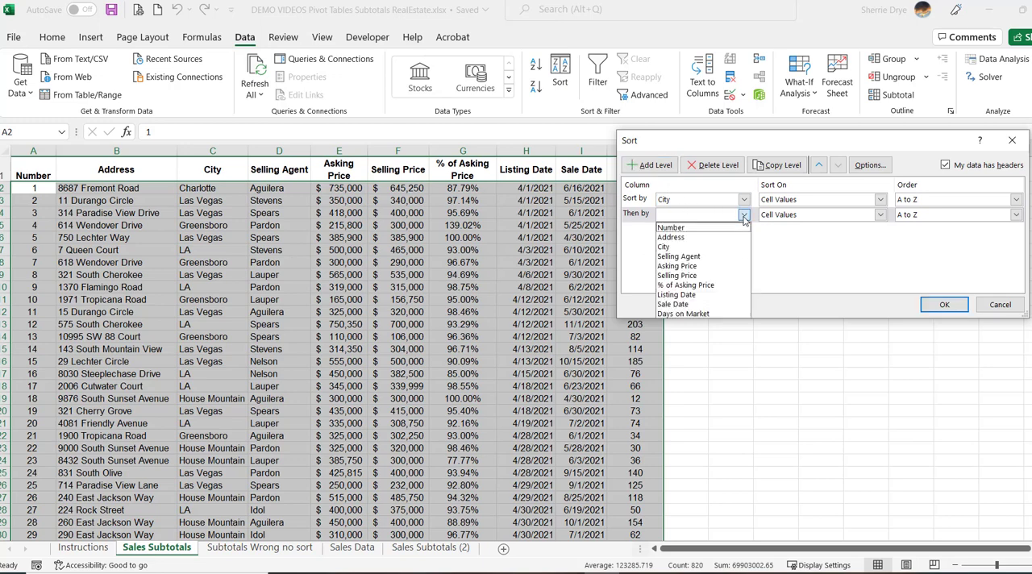
click(698, 257)
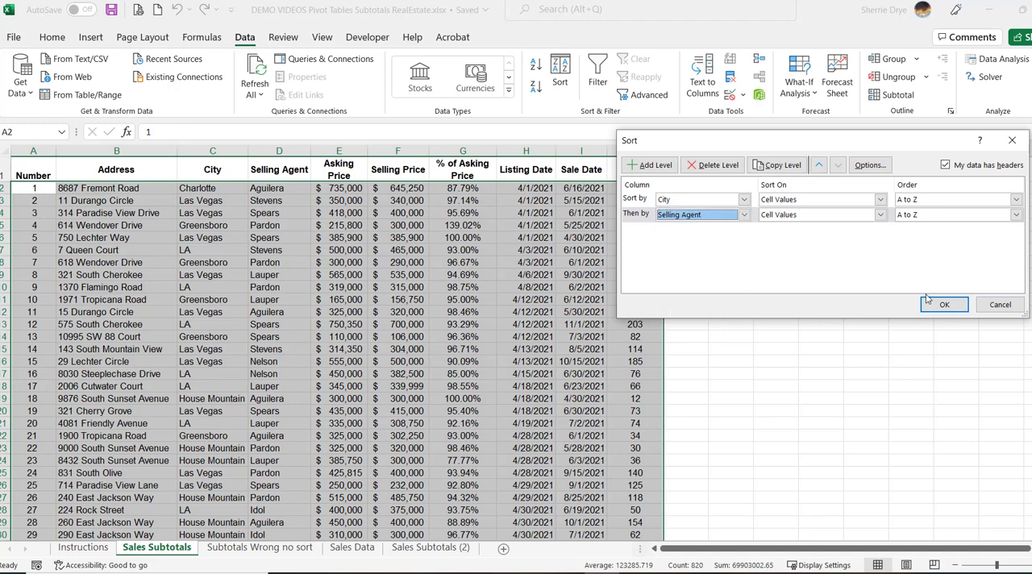
click(939, 305)
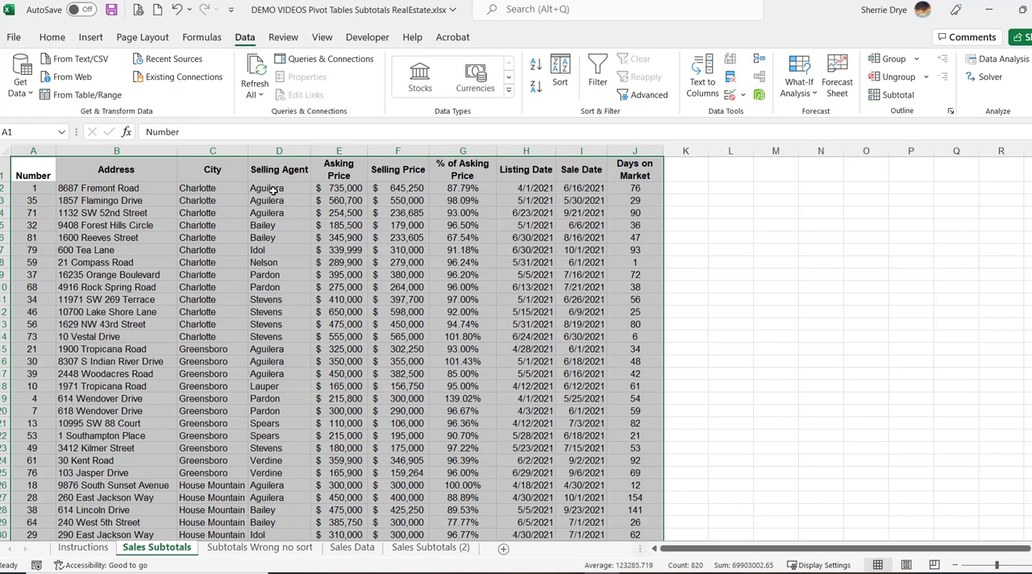
Set up a subtotal for the sorted table at each change in City using the Average function
click(45, 172)
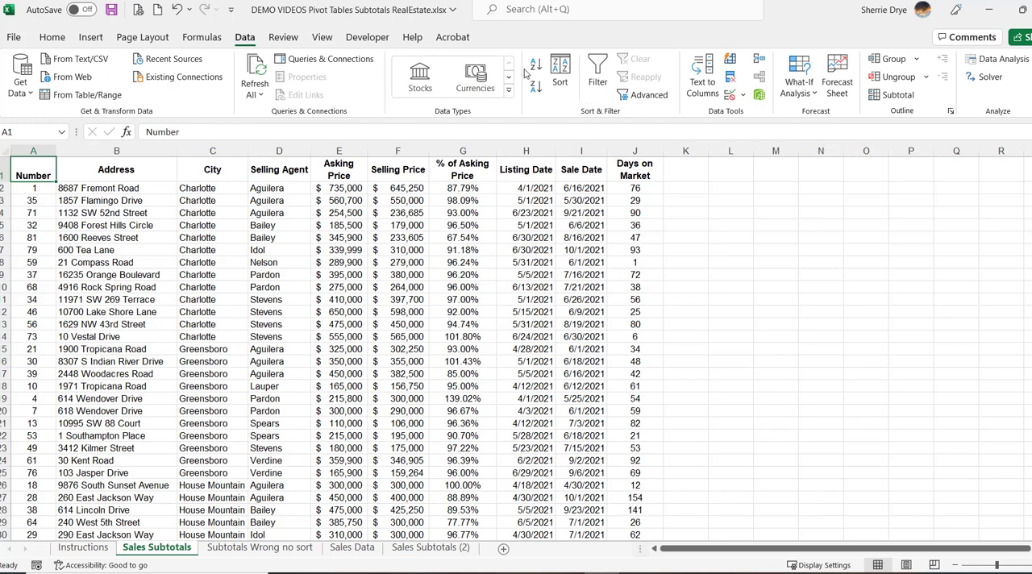
click(887, 94)
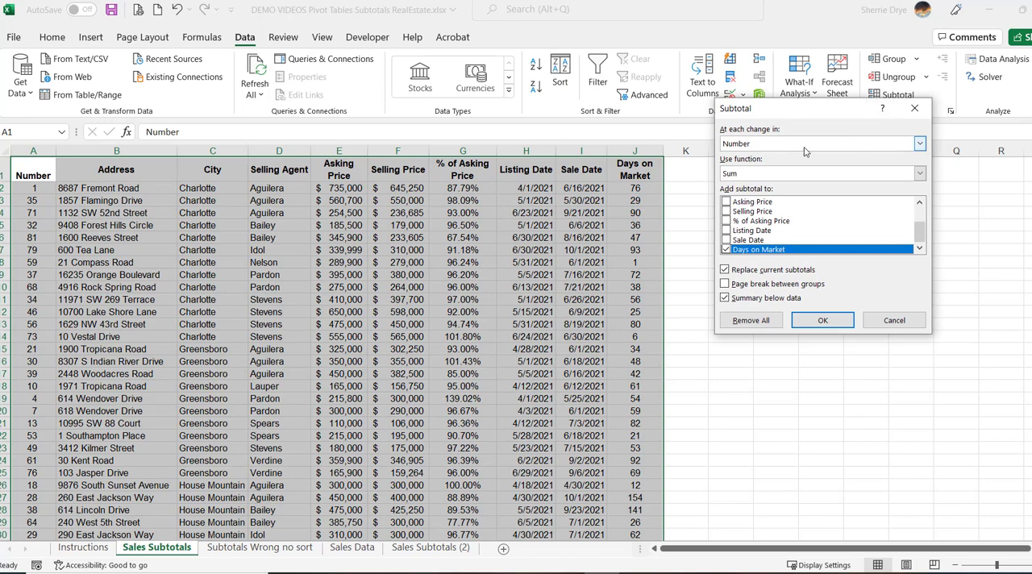
click(922, 146)
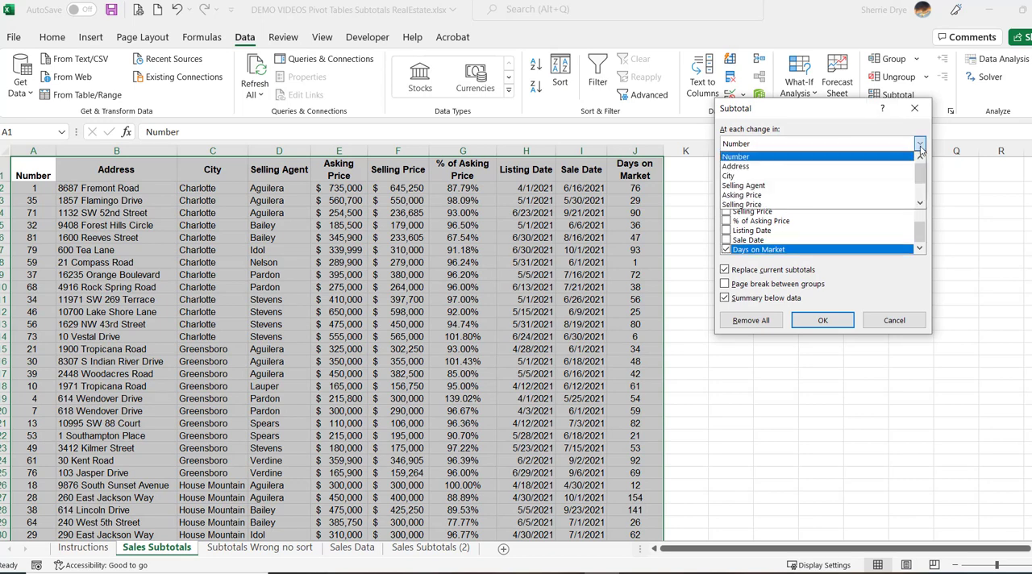
click(837, 174)
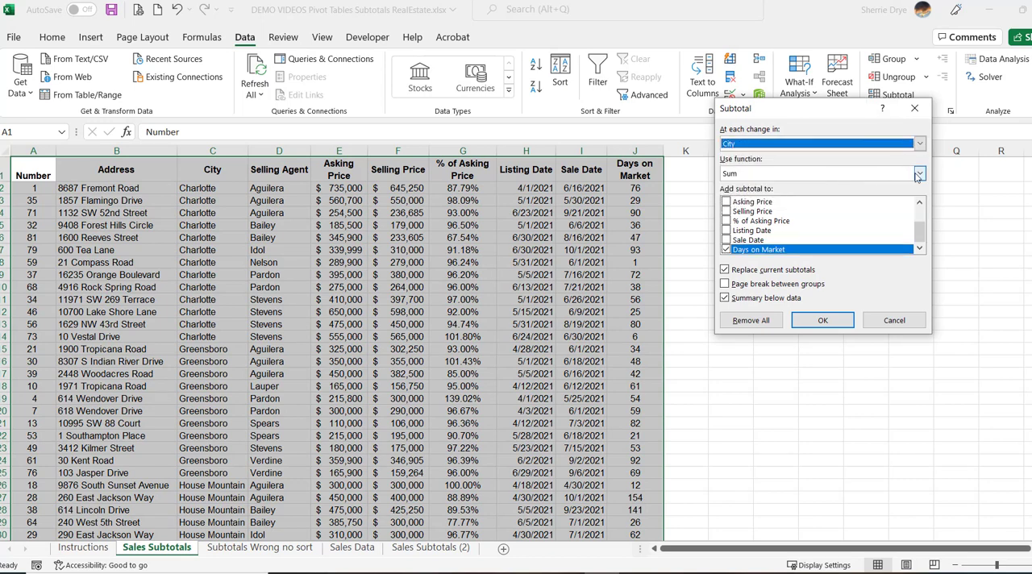
click(919, 173)
click(854, 207)
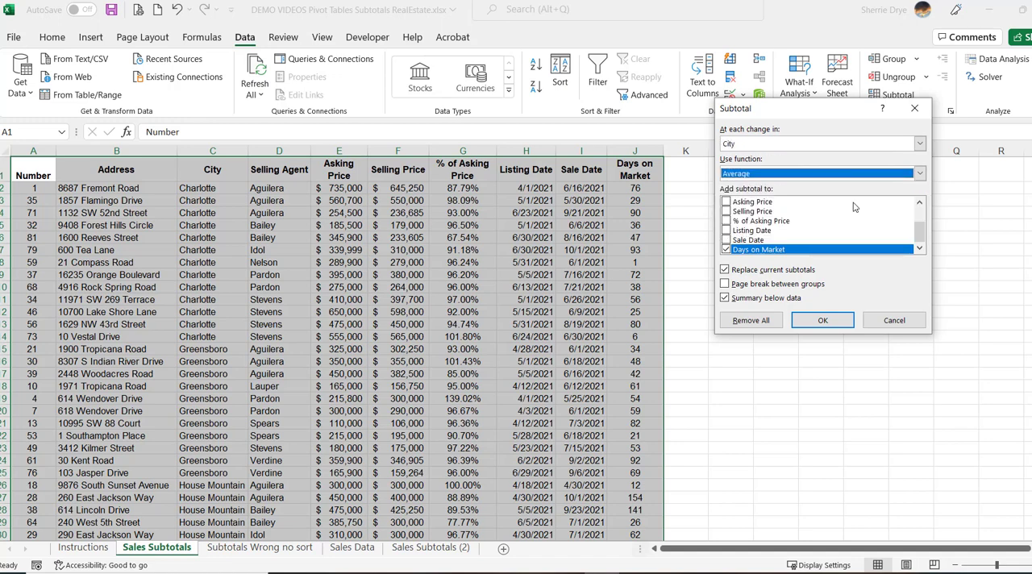
Include Asking Price, Selling Price and % of Asking Price alongside Days on Market in the city subtotals and apply them
click(726, 202)
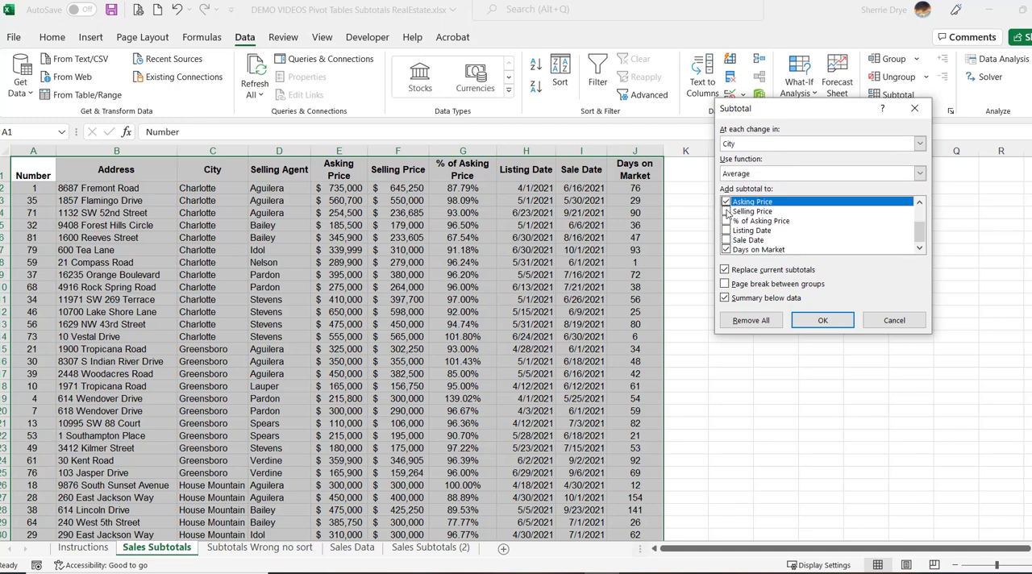
click(727, 211)
click(727, 221)
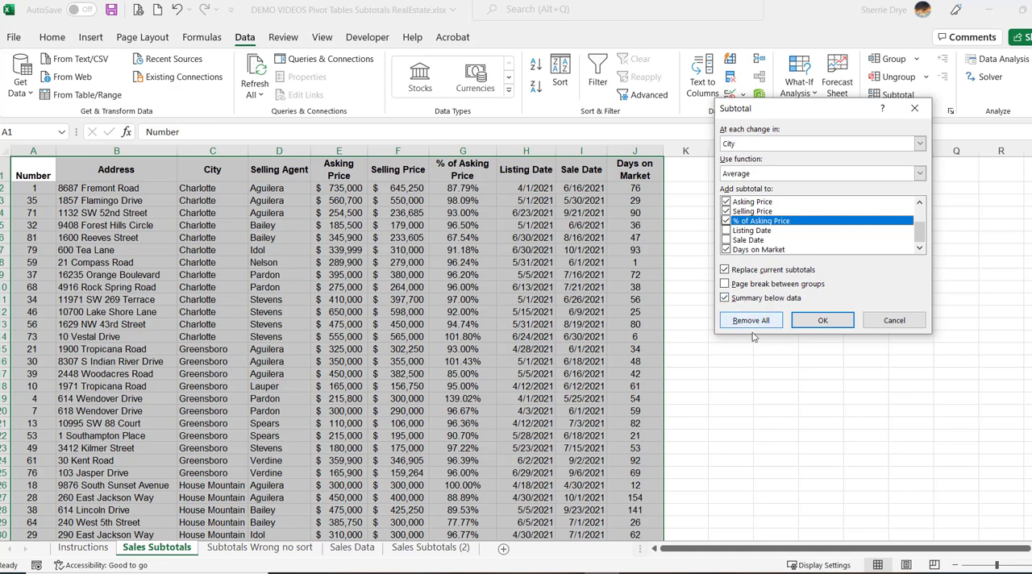
click(825, 322)
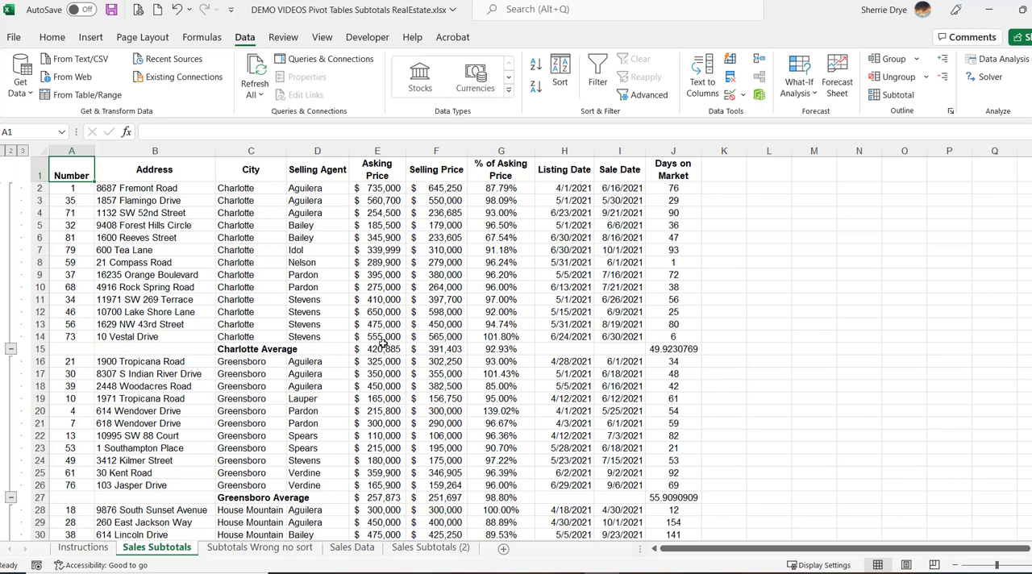
Check the Charlotte average formulas, and set up a second Average subtotal at each change in Selling Agent
click(477, 348)
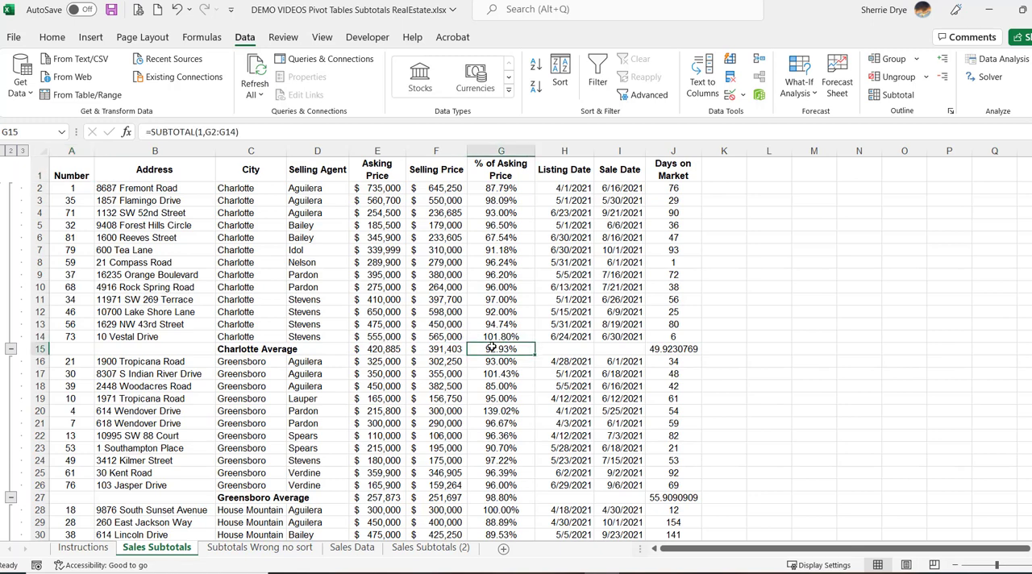
click(661, 348)
scroll(421, 405, down, 9)
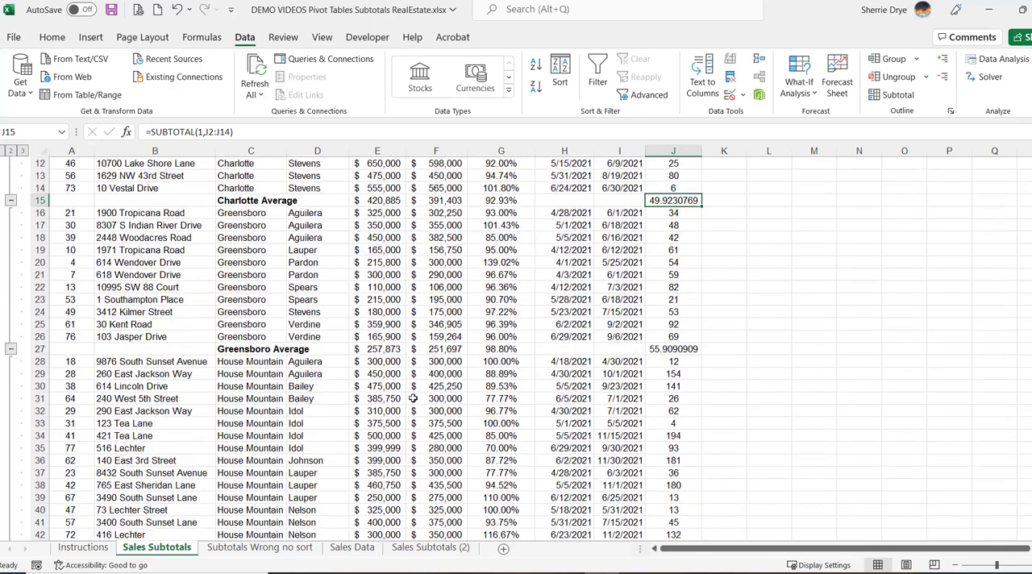
scroll(413, 396, up, 9)
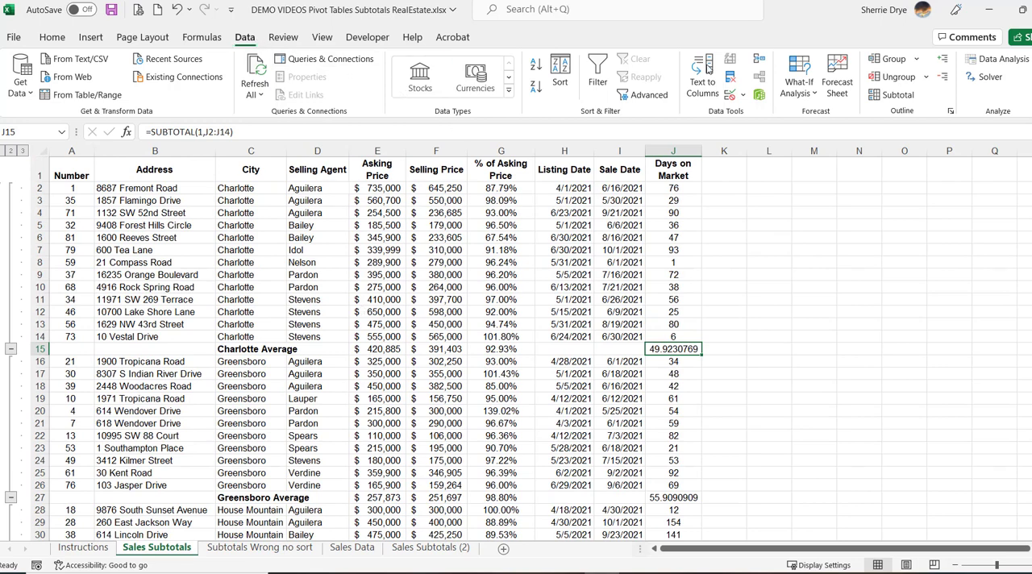
click(892, 95)
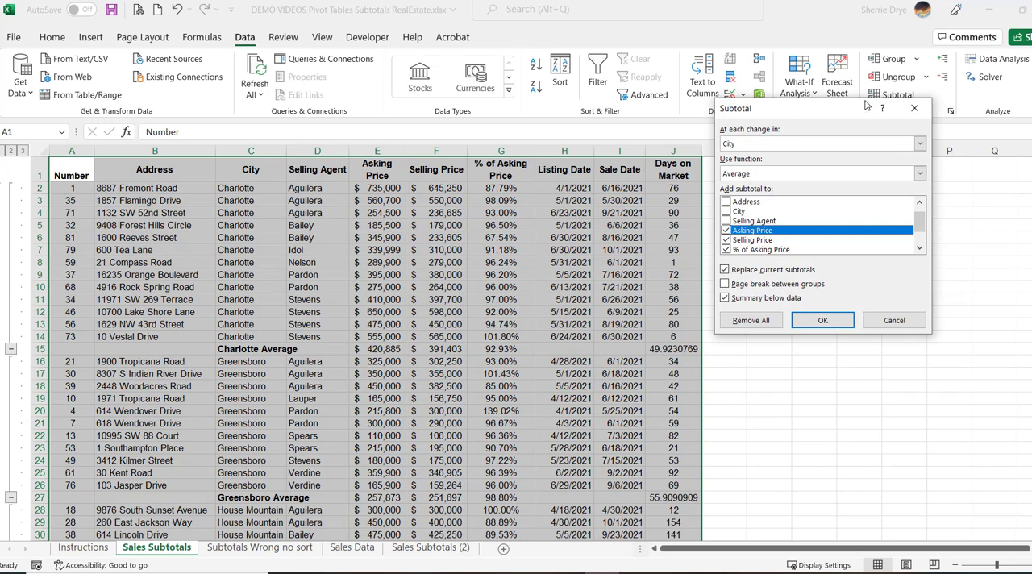
drag(867, 105, 779, 99)
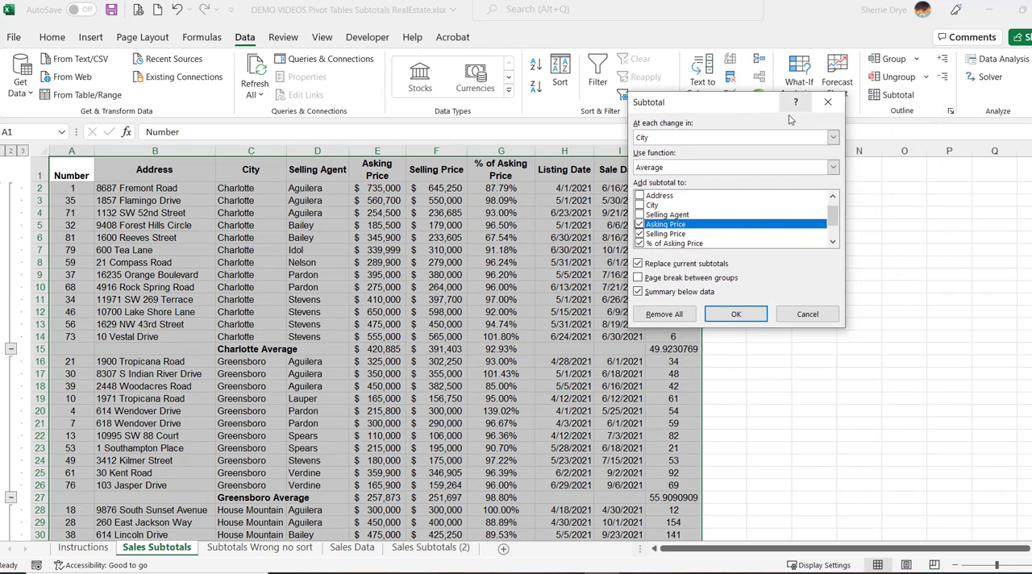
click(836, 140)
click(811, 182)
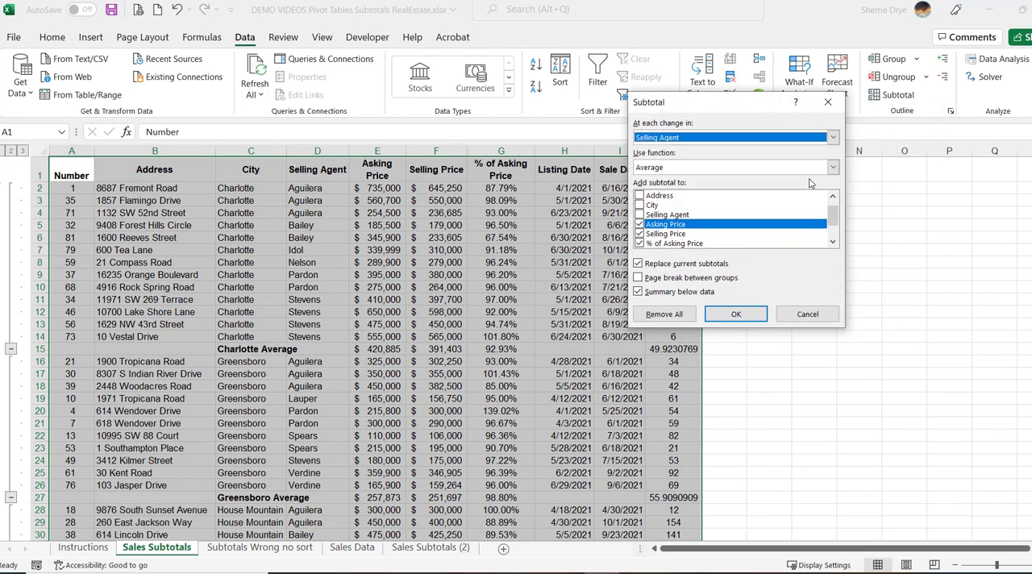
Apply the Selling Agent averages without replacing the current subtotals, and widen the Selling Agent column to fit its labels
click(834, 244)
click(834, 243)
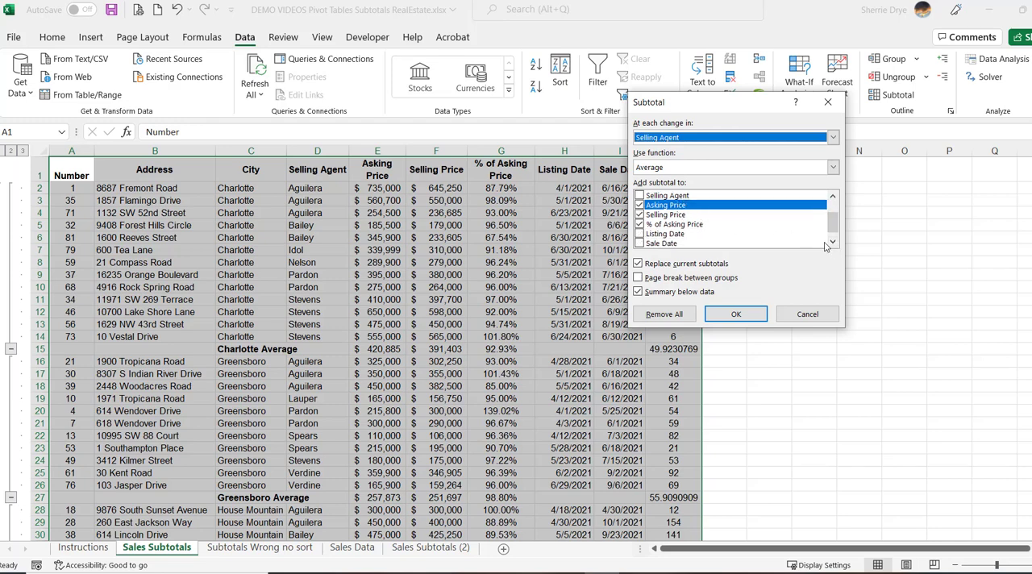
click(832, 242)
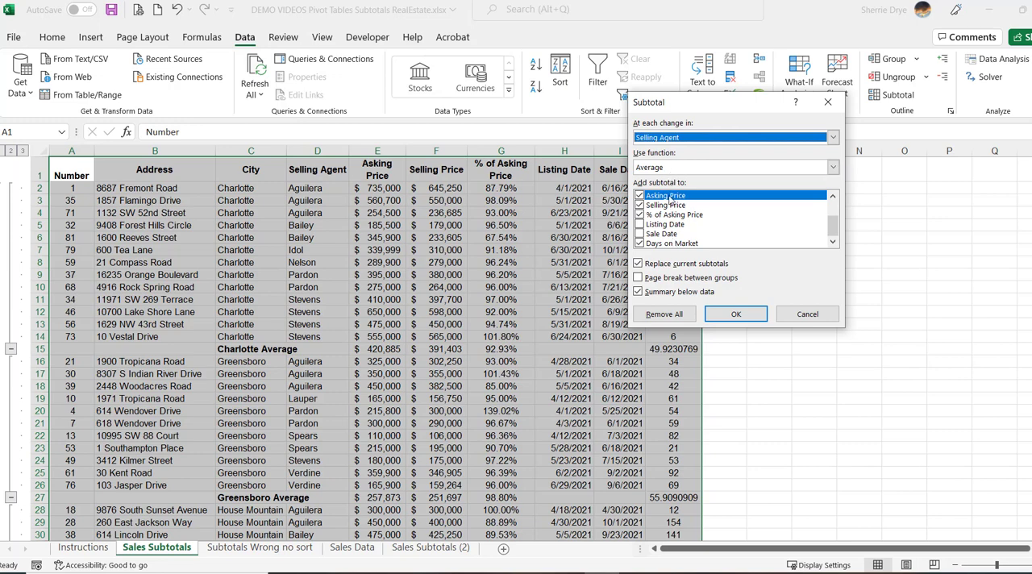
click(639, 264)
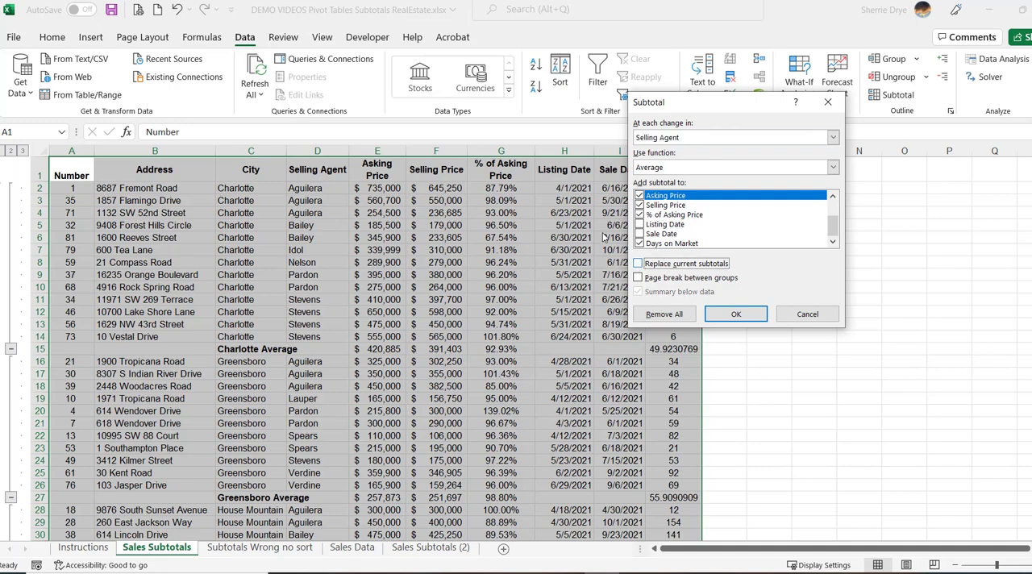
click(733, 320)
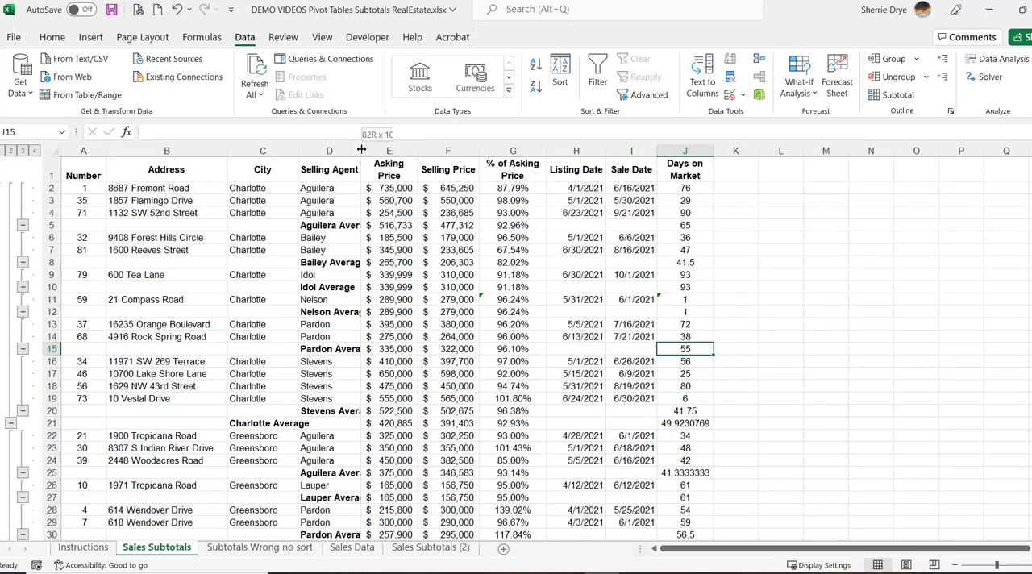
drag(361, 151, 407, 150)
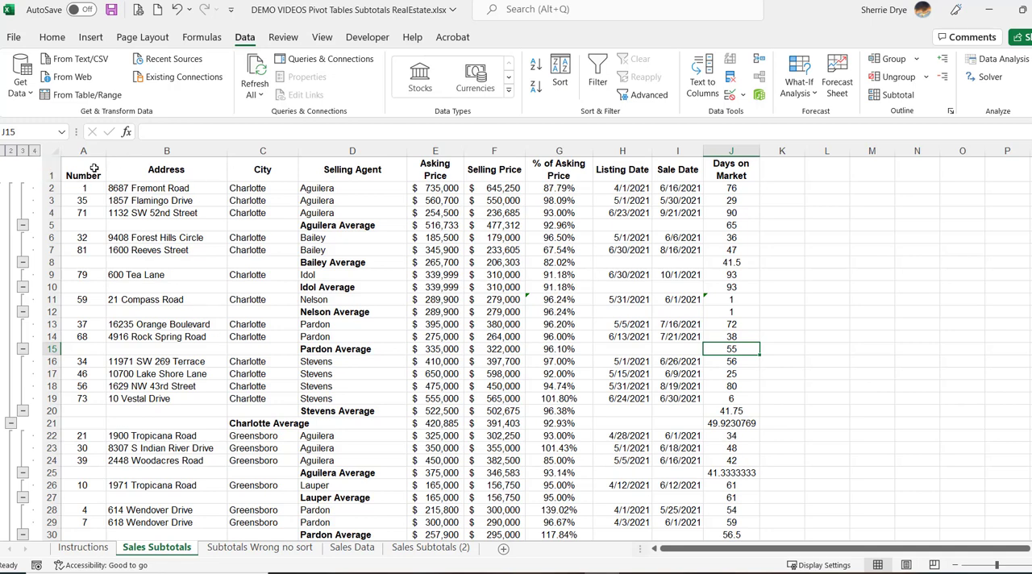
View the outline at agent-average, city-average and grand-average levels, and return to the agent averages
click(22, 152)
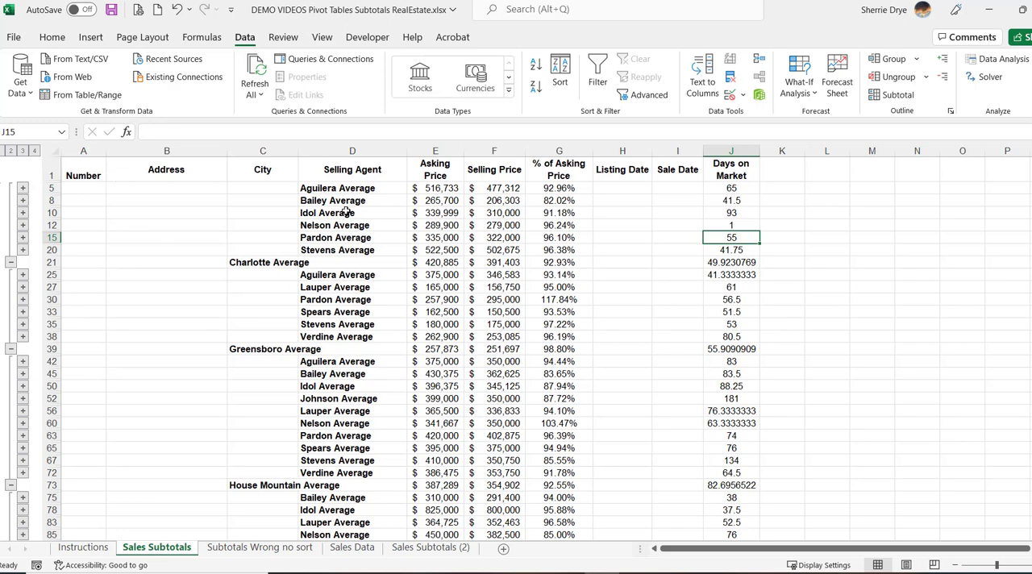
click(22, 150)
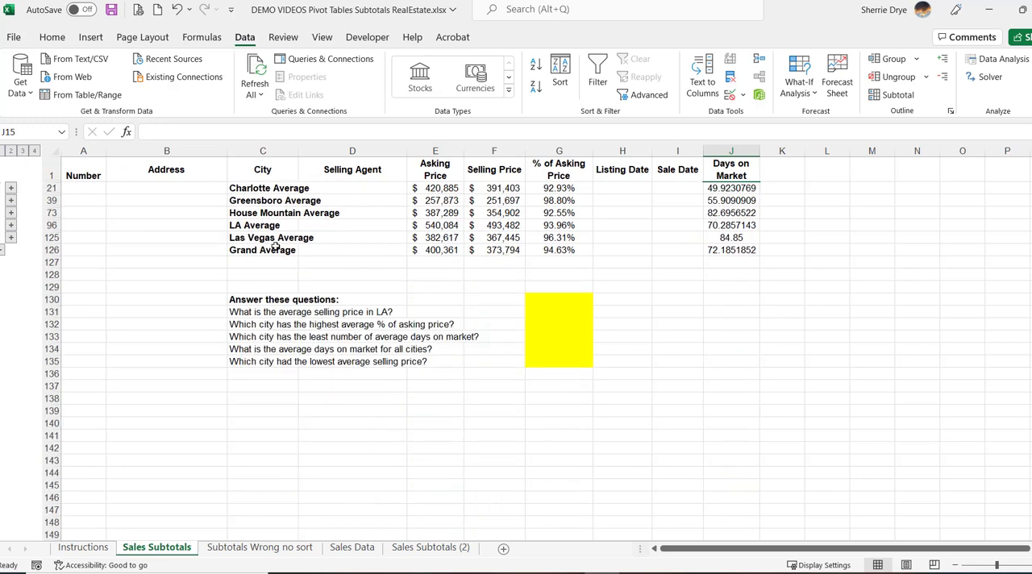
click(3, 152)
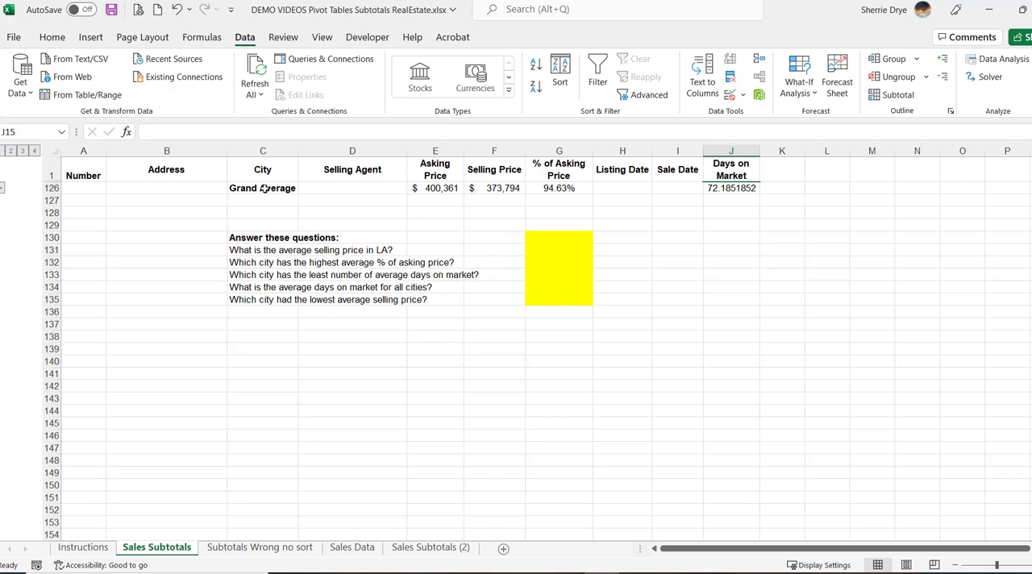
click(10, 151)
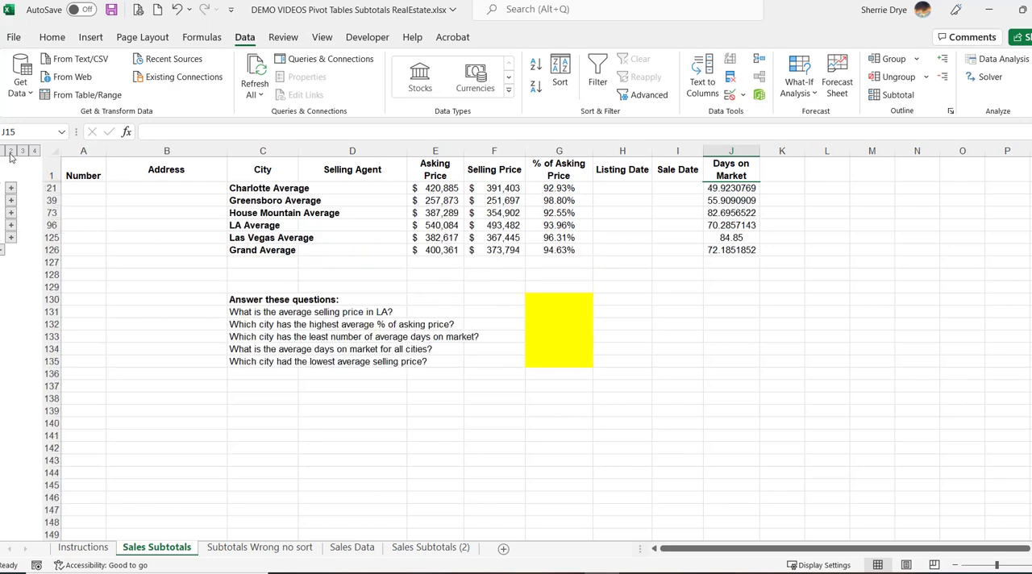
click(22, 151)
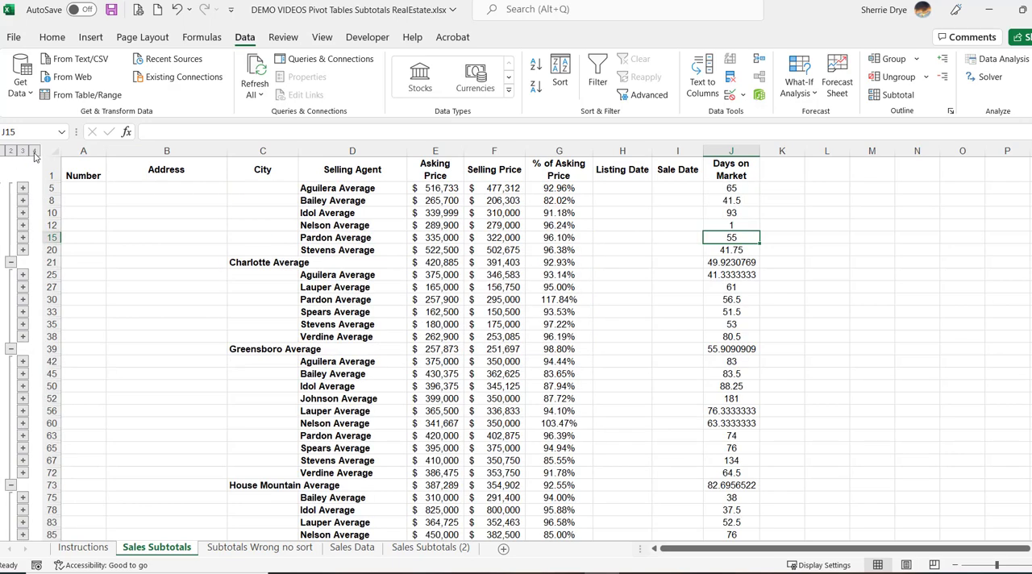
Expand the Sales Subtotals outline to show every detail record, and switch to the Subtotals Wrong no sort sheet
click(34, 152)
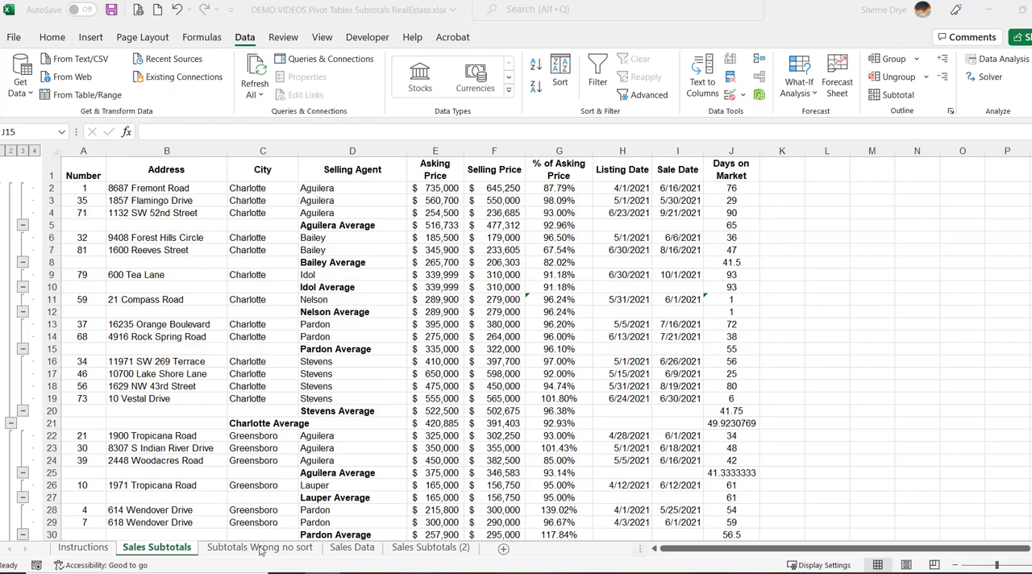
click(339, 279)
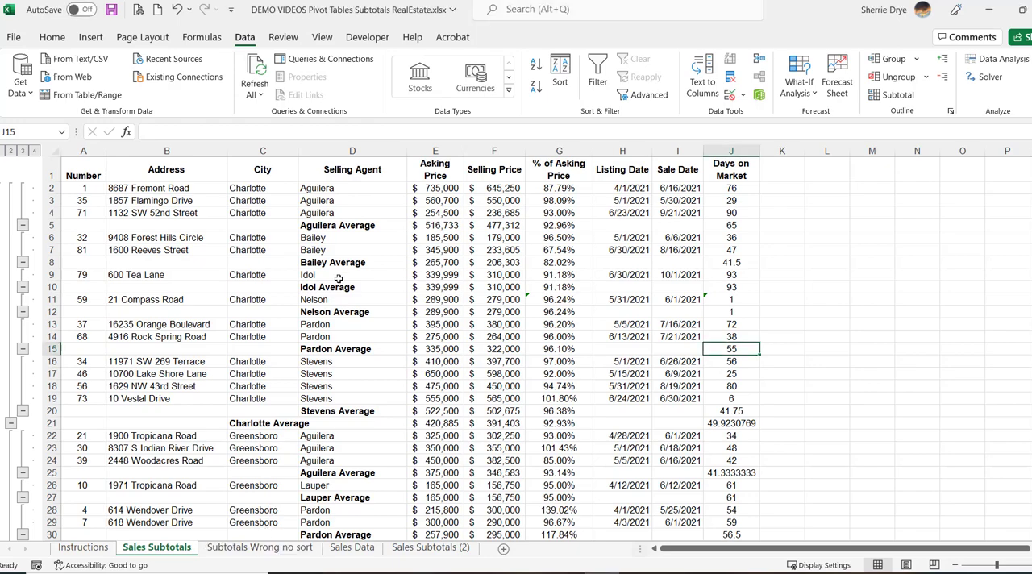
click(266, 549)
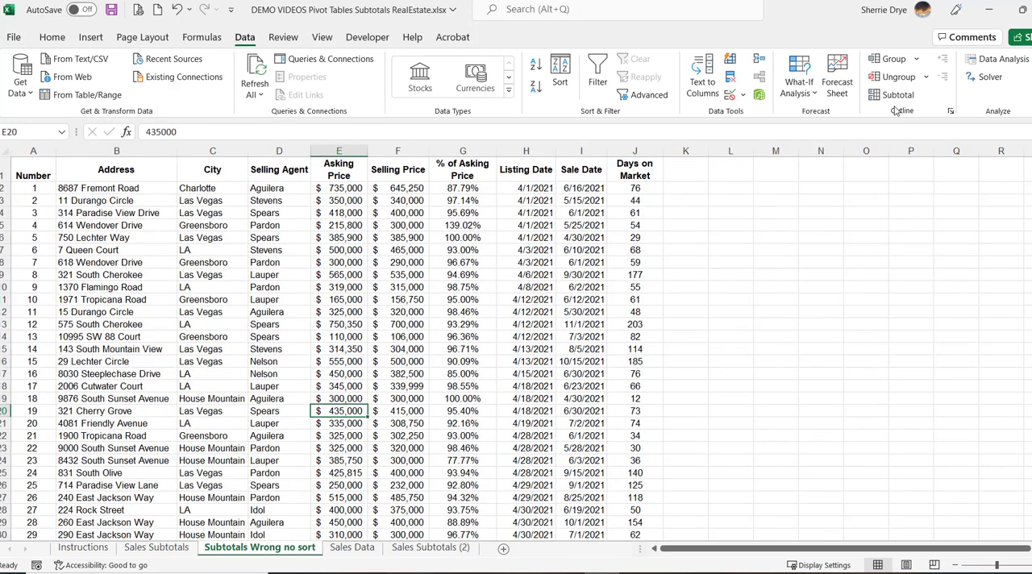
Set up a subtotal on the unsorted sales list at each change in City
click(158, 247)
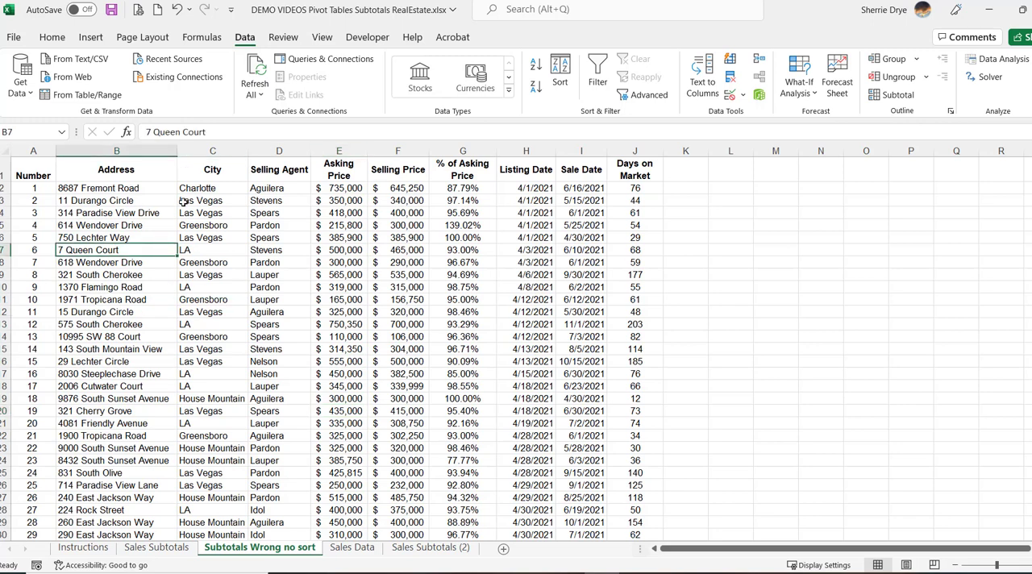
click(897, 95)
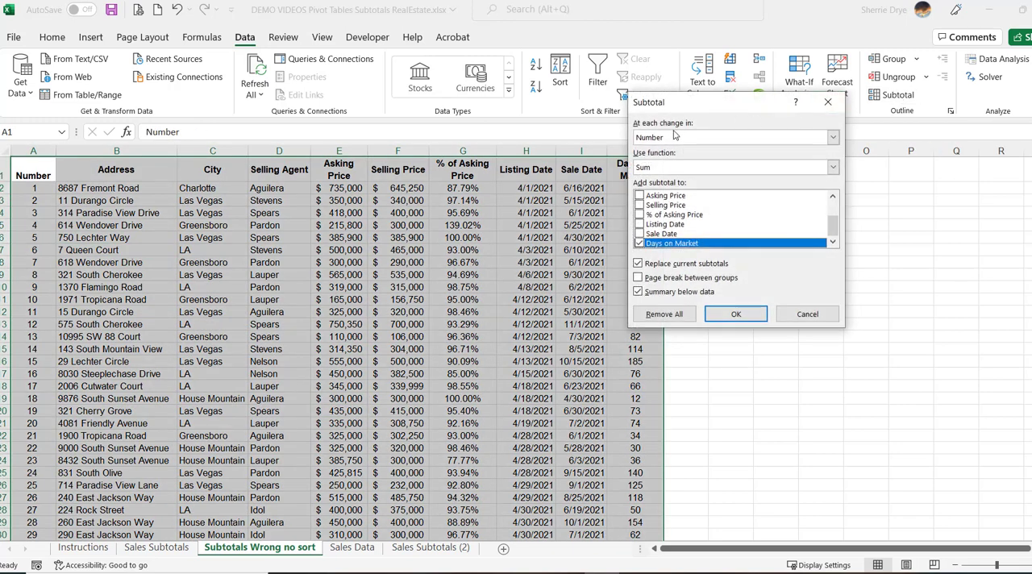
click(834, 138)
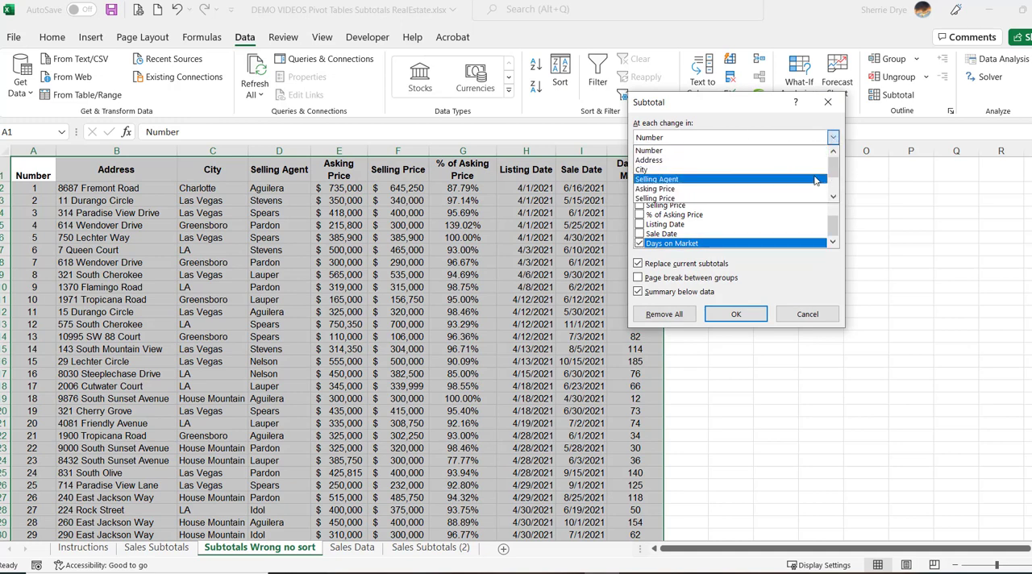
click(816, 170)
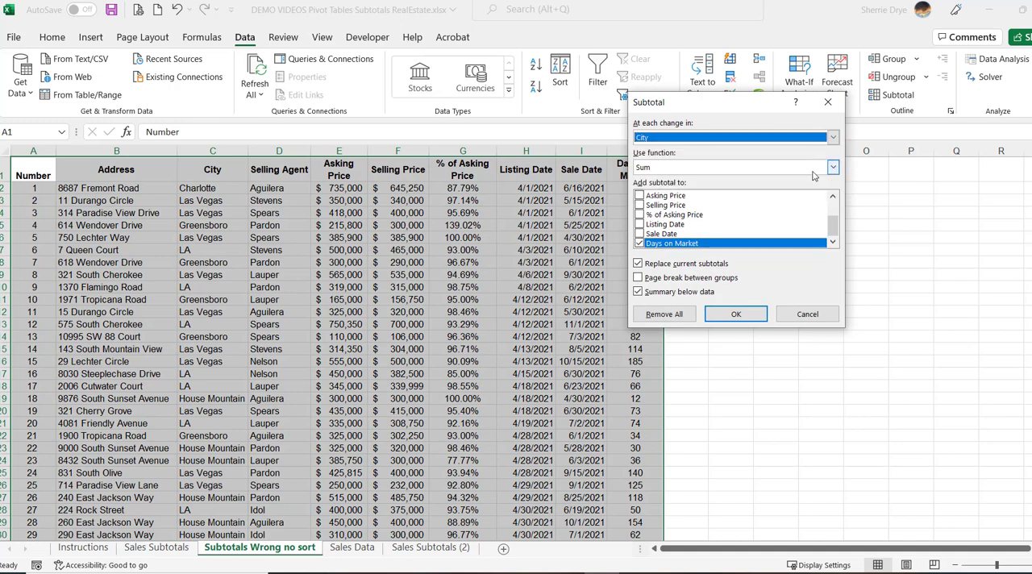
Apply Average subtotals to Asking Price, Selling Price, % of Asking Price and Days on Market, and return to the Sales Subtotals sheet
click(639, 195)
click(639, 204)
click(640, 215)
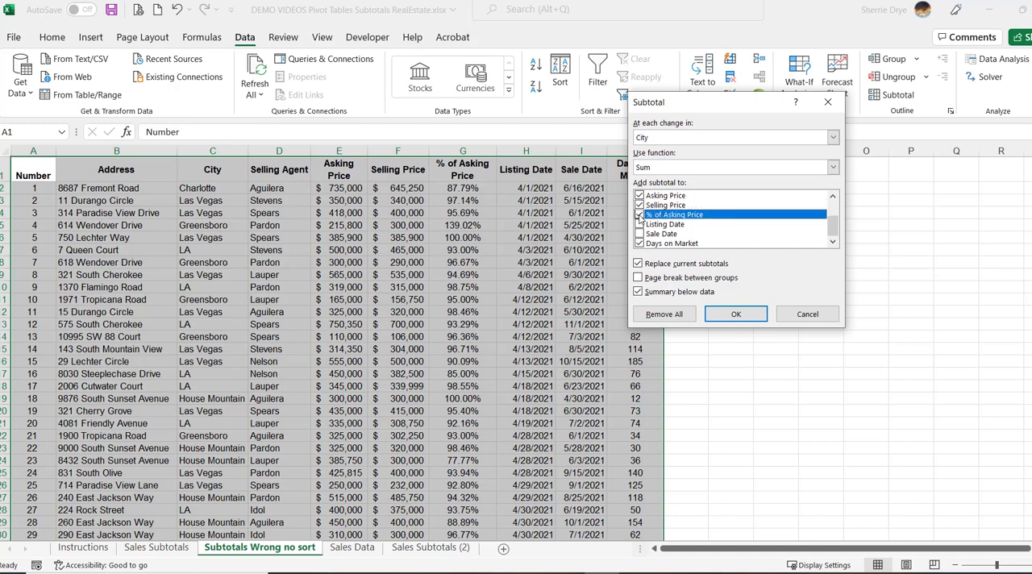
click(833, 167)
click(736, 199)
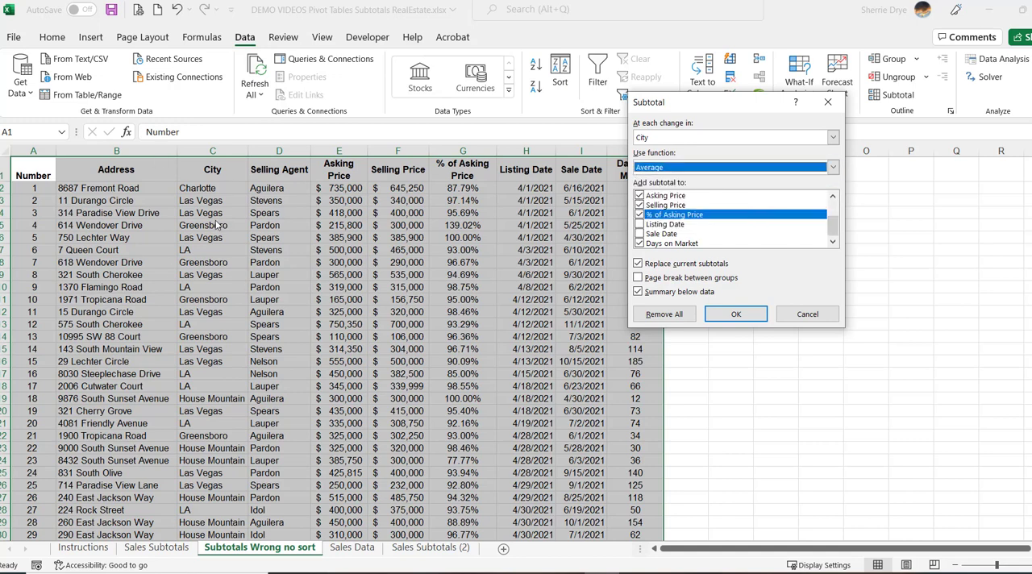
click(746, 317)
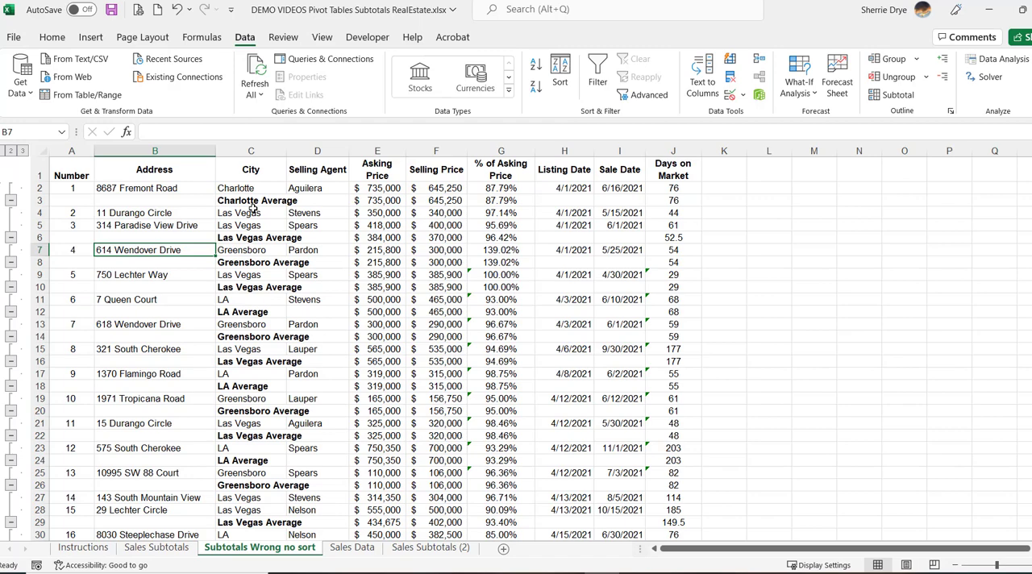
click(160, 547)
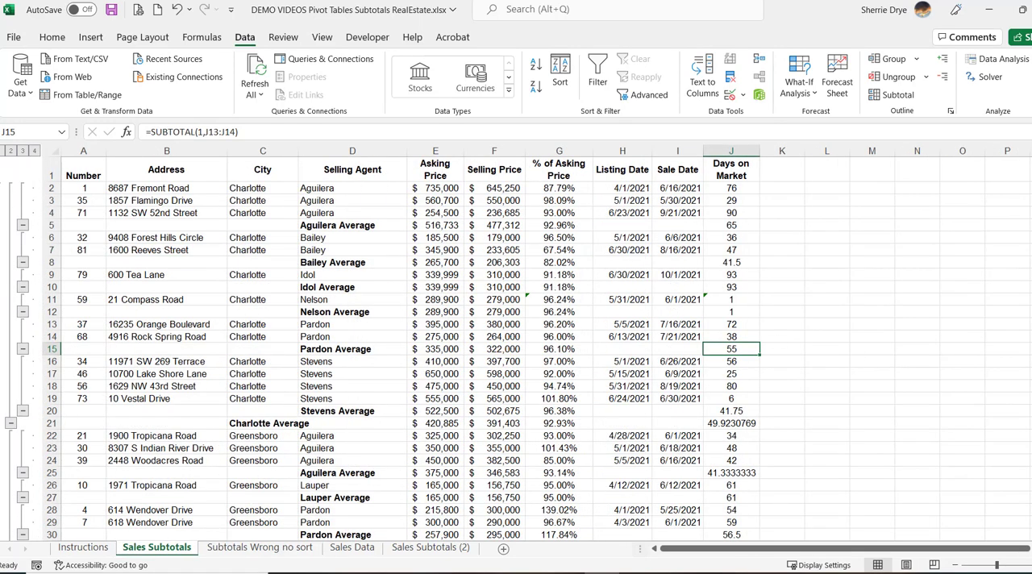